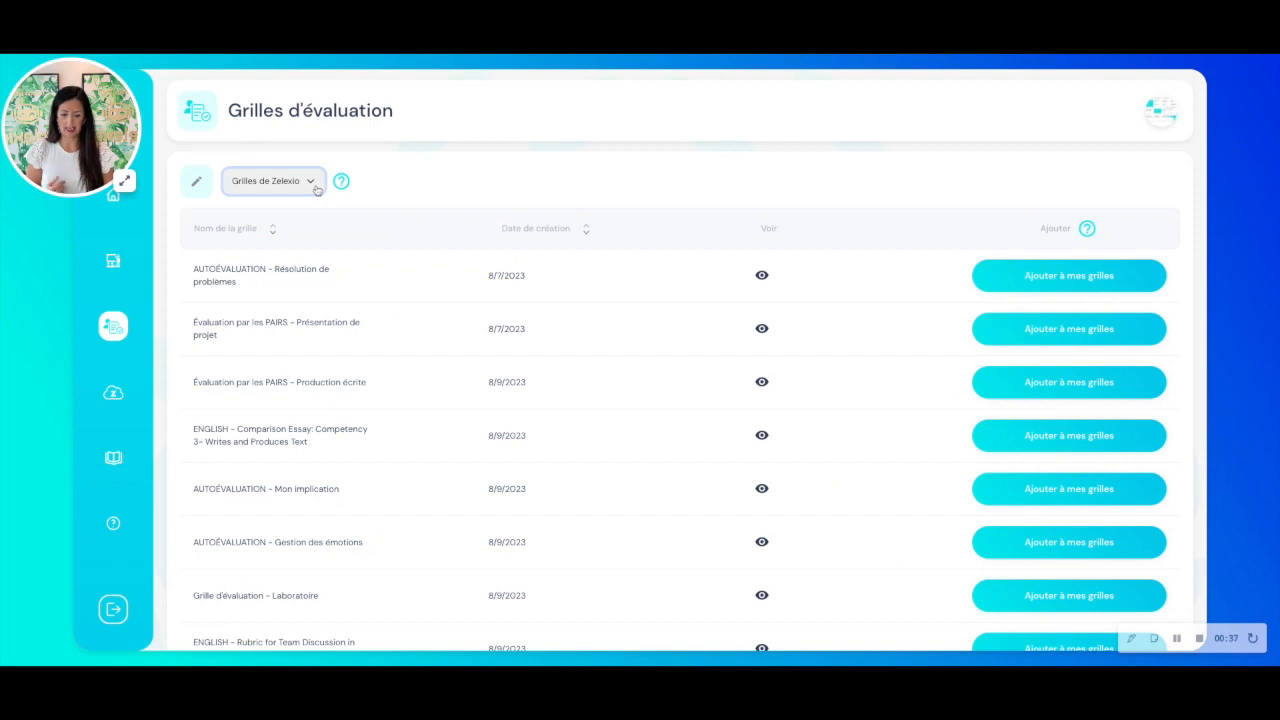
Step: View the evaluation grids in the Grilles du MEQ collection and those in Grilles partagées
{"action": "left_click", "coordinate": [317, 189]}
{"action": "left_click", "coordinate": [295, 188]}
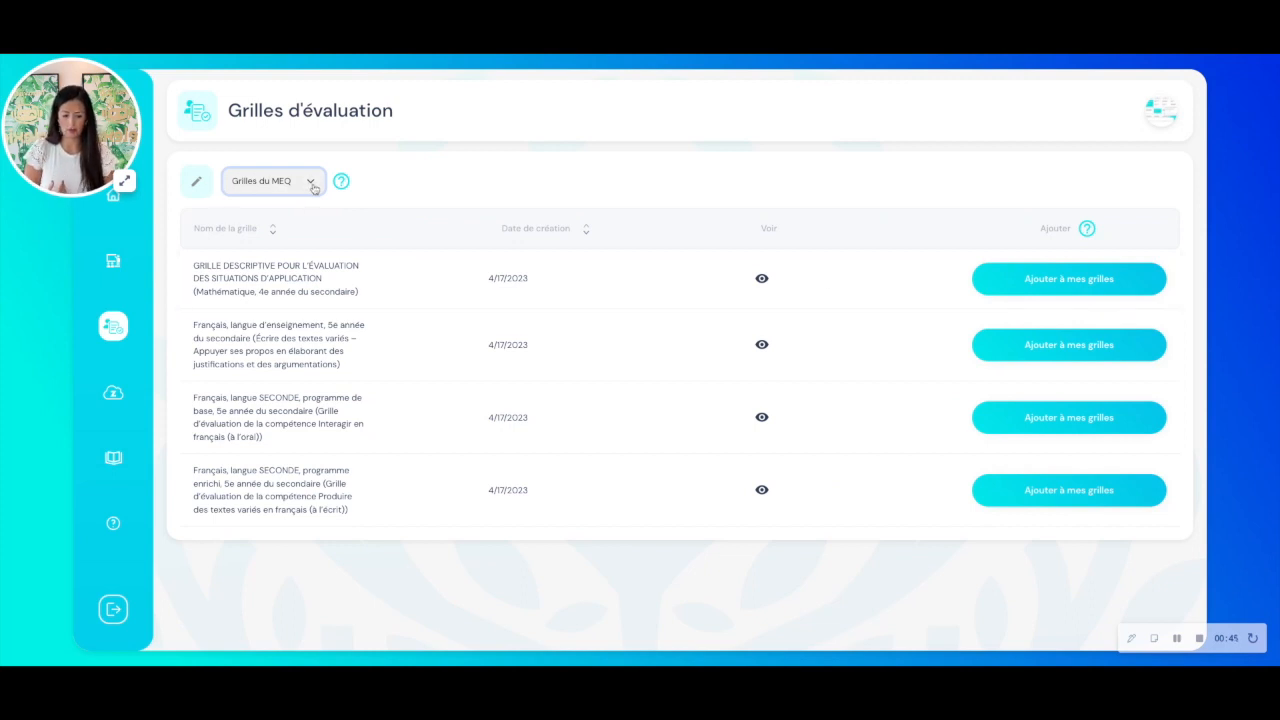
{"action": "left_click", "coordinate": [334, 206]}
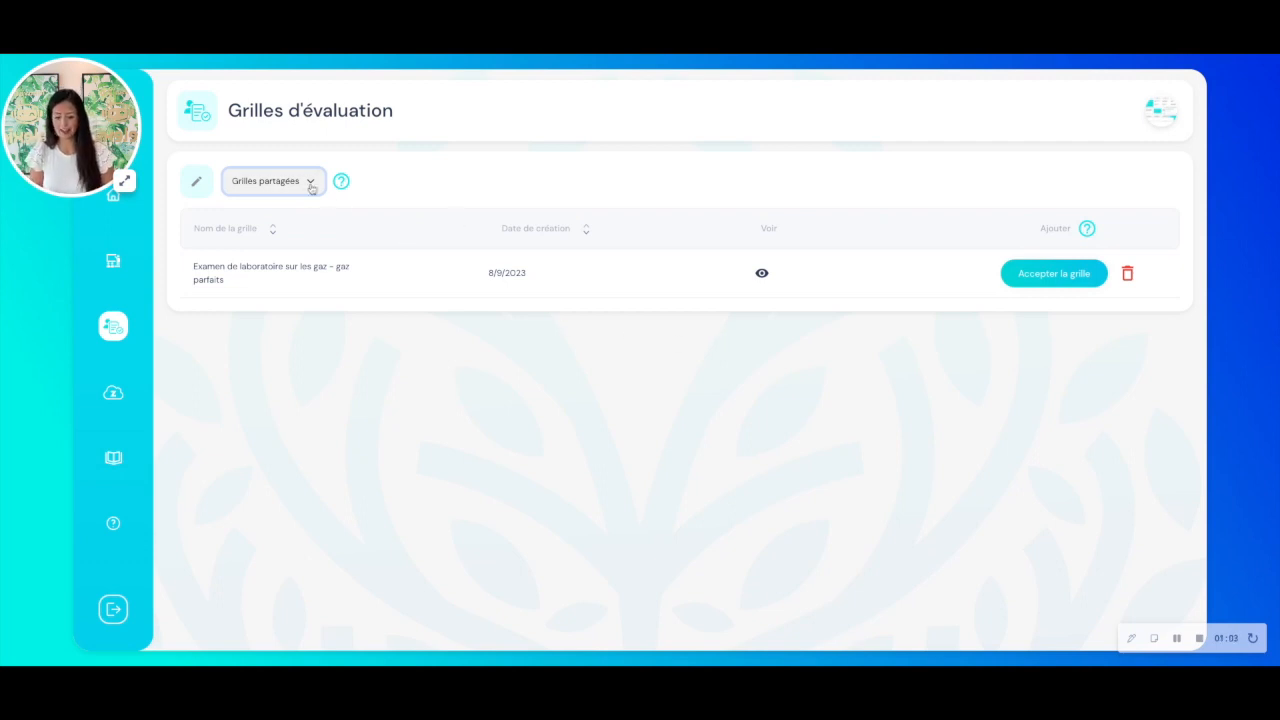
Step: Switch the grid list to Mes grilles and look through the grids it contains
{"action": "left_click", "coordinate": [280, 160]}
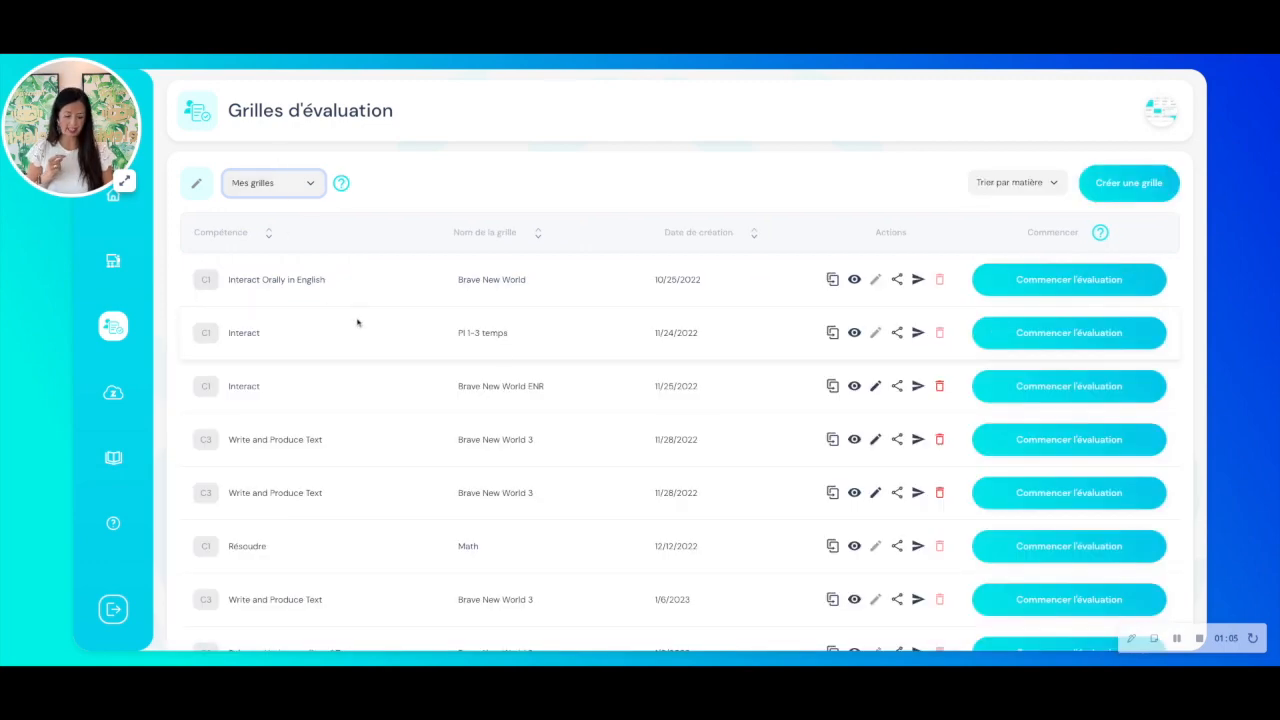
{"action": "scroll", "coordinate": [566, 358], "scroll_direction": "down", "scroll_amount": 1}
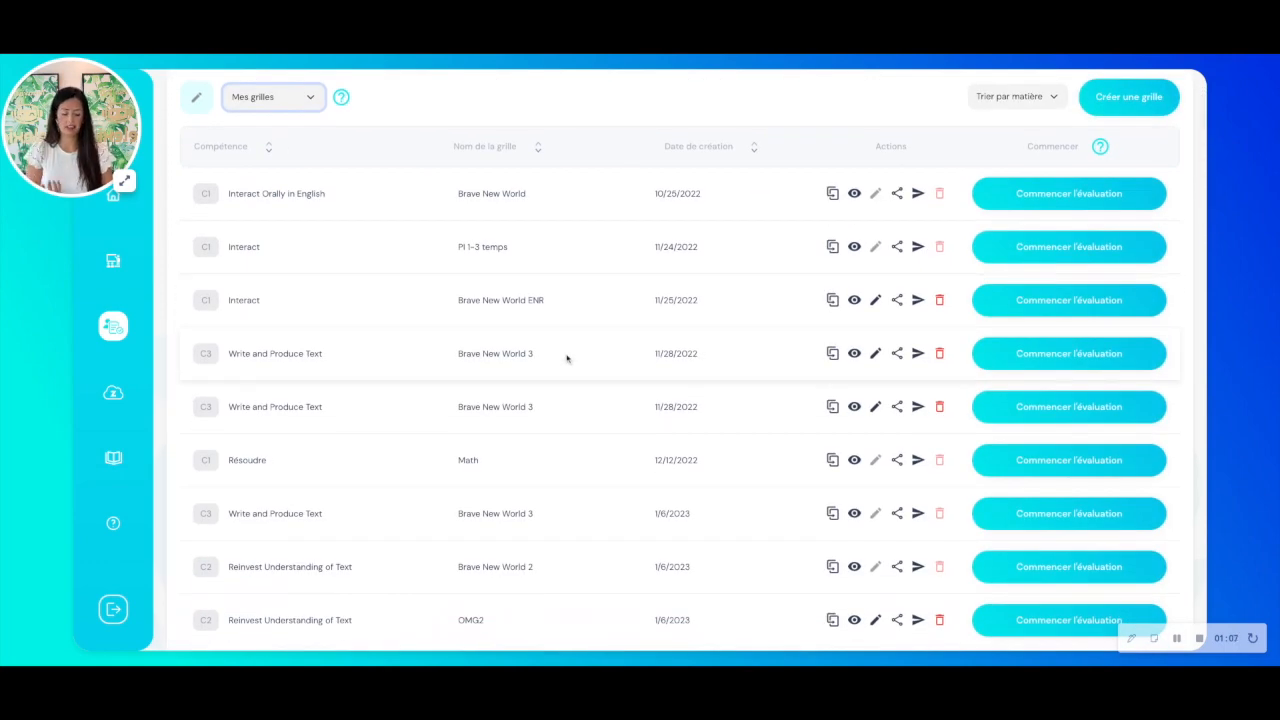
{"action": "scroll", "coordinate": [566, 358], "scroll_direction": "down", "scroll_amount": 1}
{"action": "scroll", "coordinate": [731, 346], "scroll_direction": "up", "scroll_amount": 1}
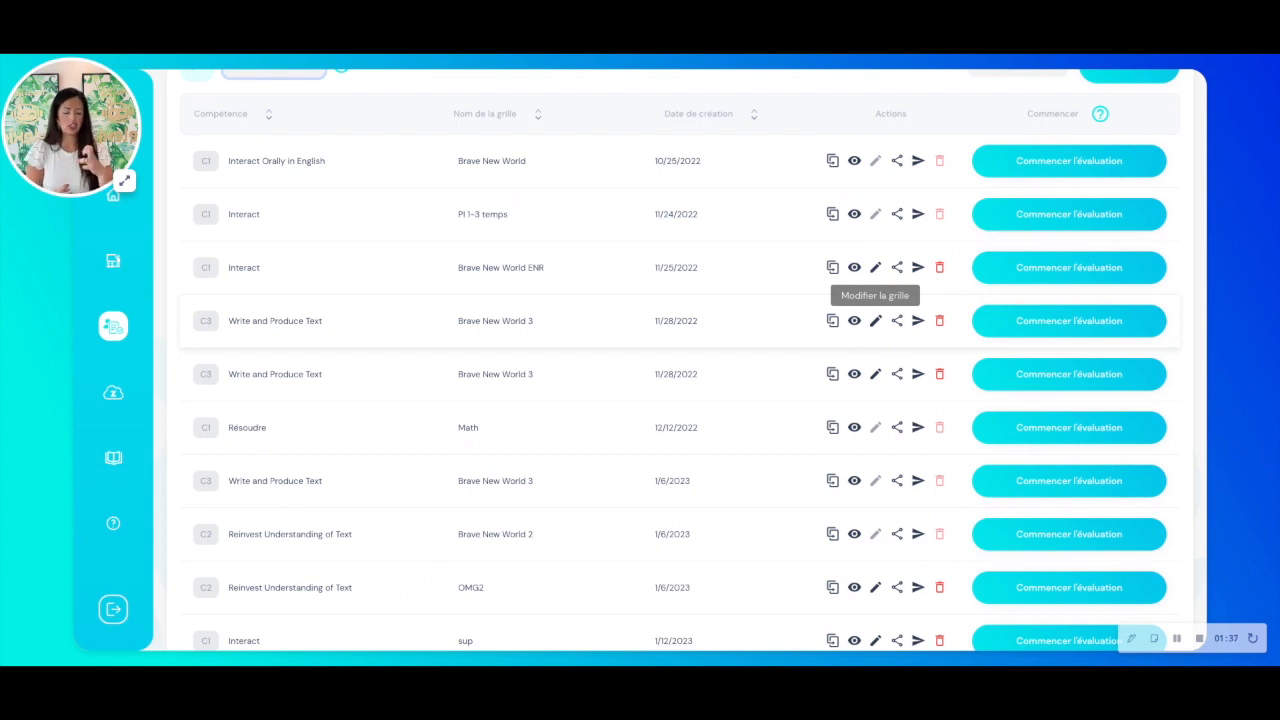
Step: Open the sharing form for the first Write and Produce Text grid dated 11/28/2022 and close it without sharing
{"action": "left_click", "coordinate": [897, 321]}
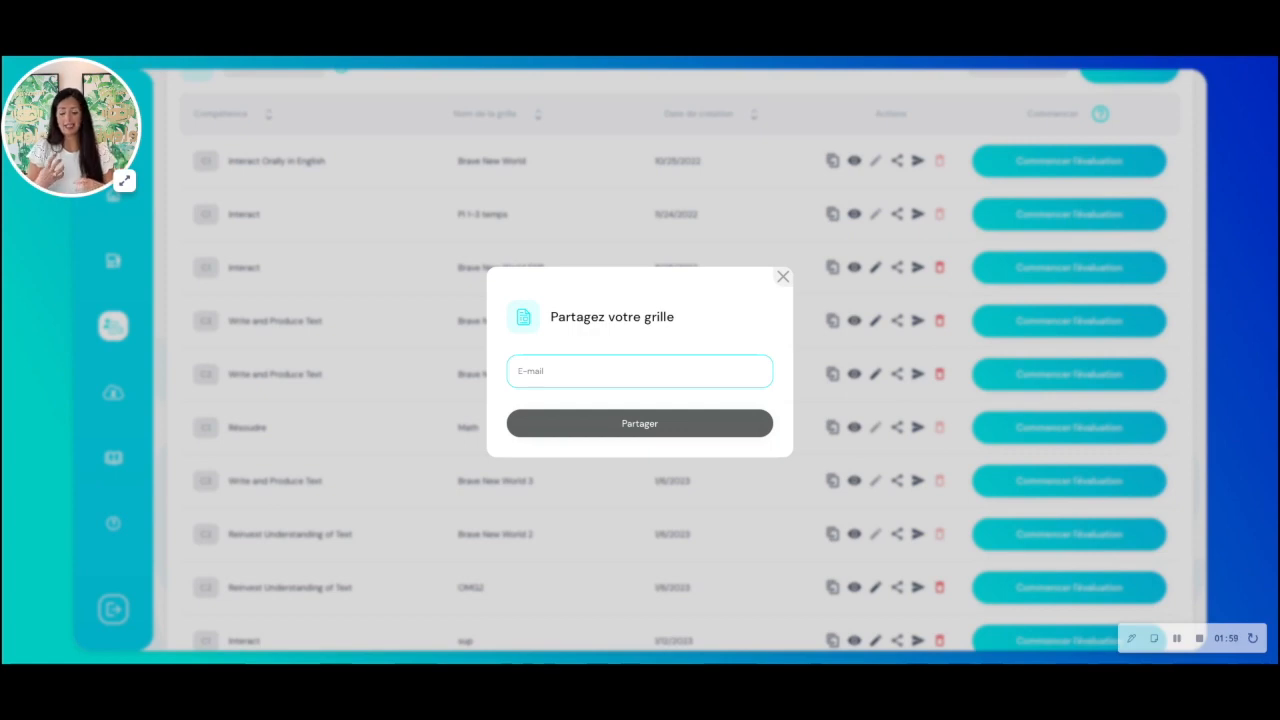
{"action": "left_click", "coordinate": [783, 277]}
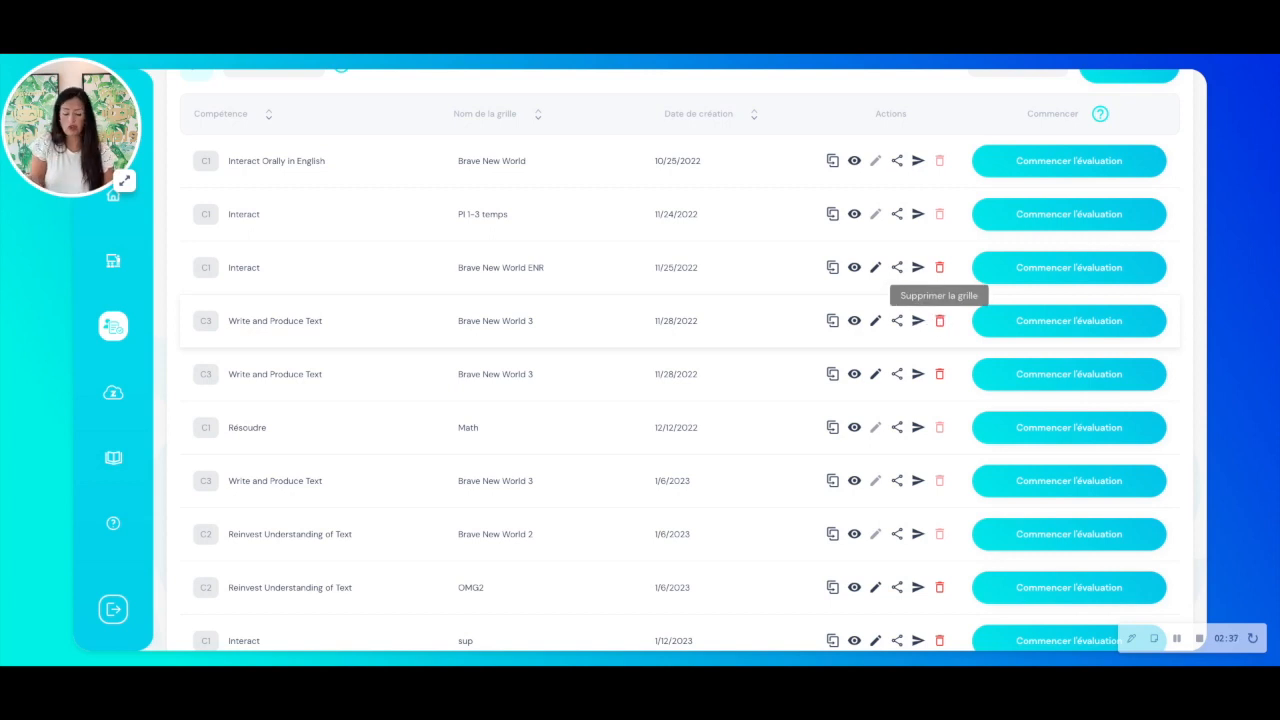
Step: Create a new evaluation grid titled test for the course Anglais ENR Secondaire 5 and Compétence 1 - Interact
{"action": "scroll", "coordinate": [940, 325], "scroll_direction": "up", "scroll_amount": 2}
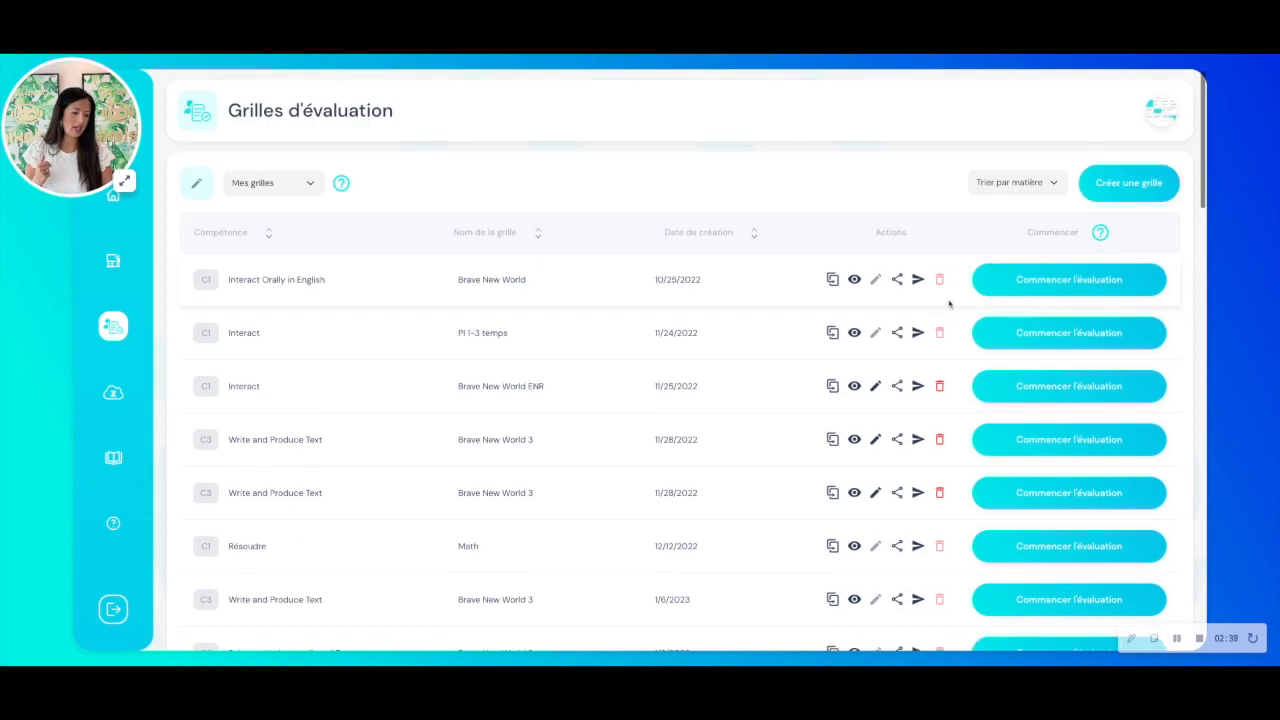
{"action": "left_click", "coordinate": [1118, 184]}
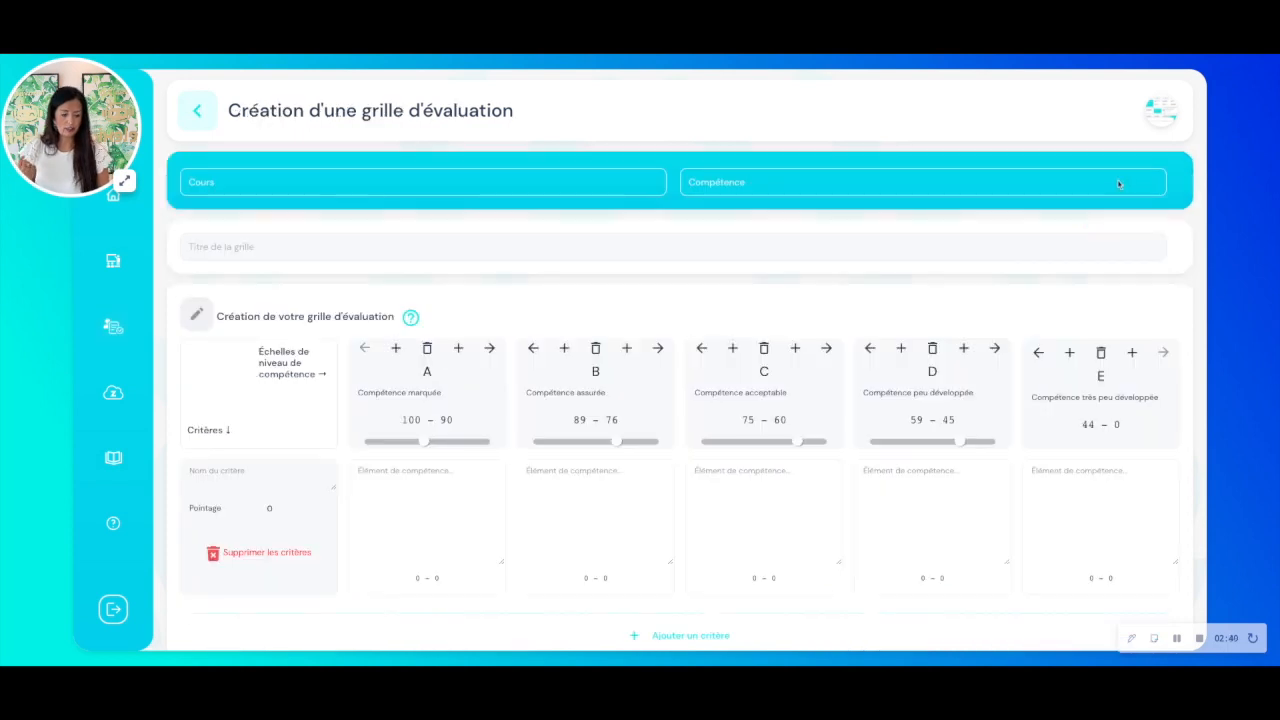
{"action": "left_click", "coordinate": [428, 192]}
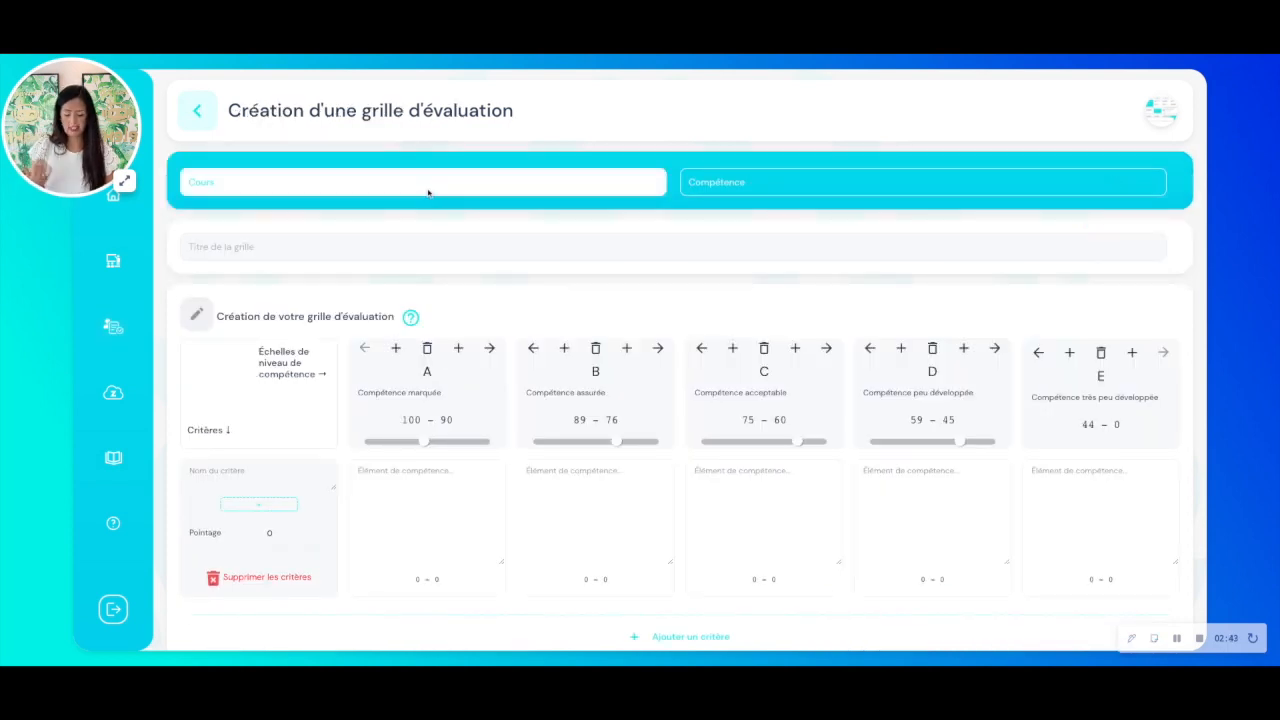
{"action": "left_click", "coordinate": [475, 206]}
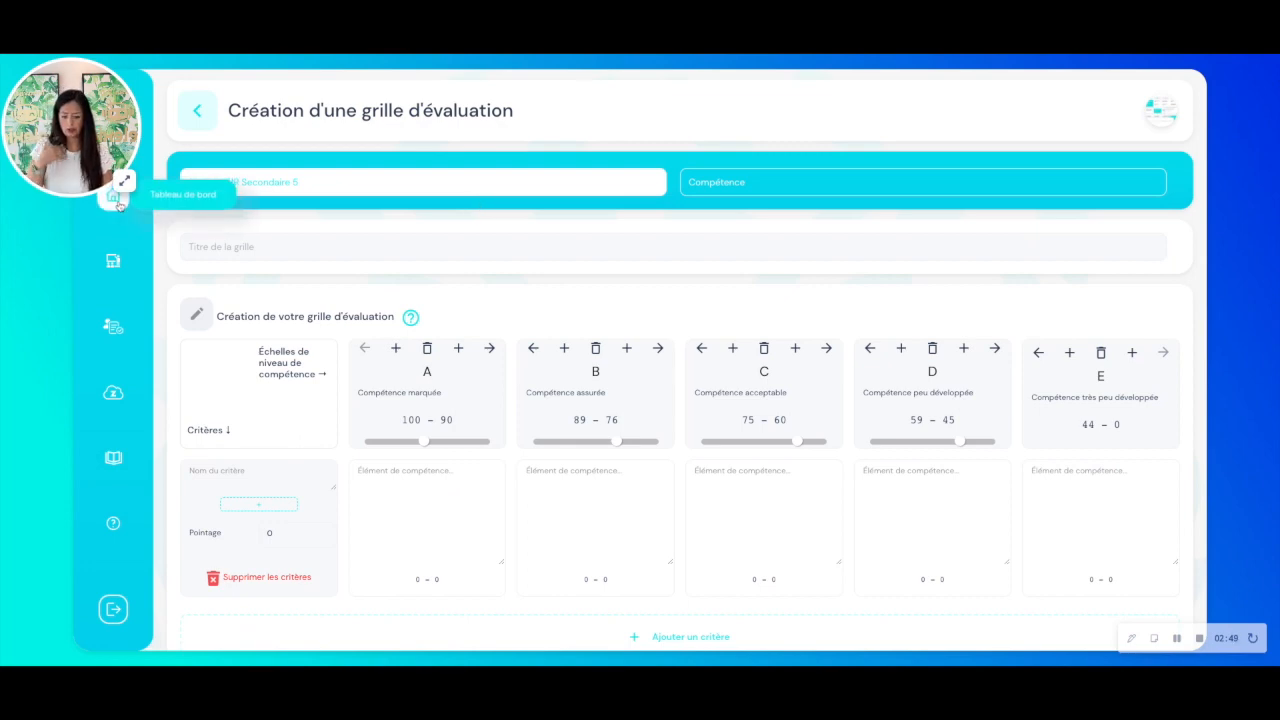
{"action": "left_click", "coordinate": [781, 192]}
{"action": "left_click", "coordinate": [782, 194]}
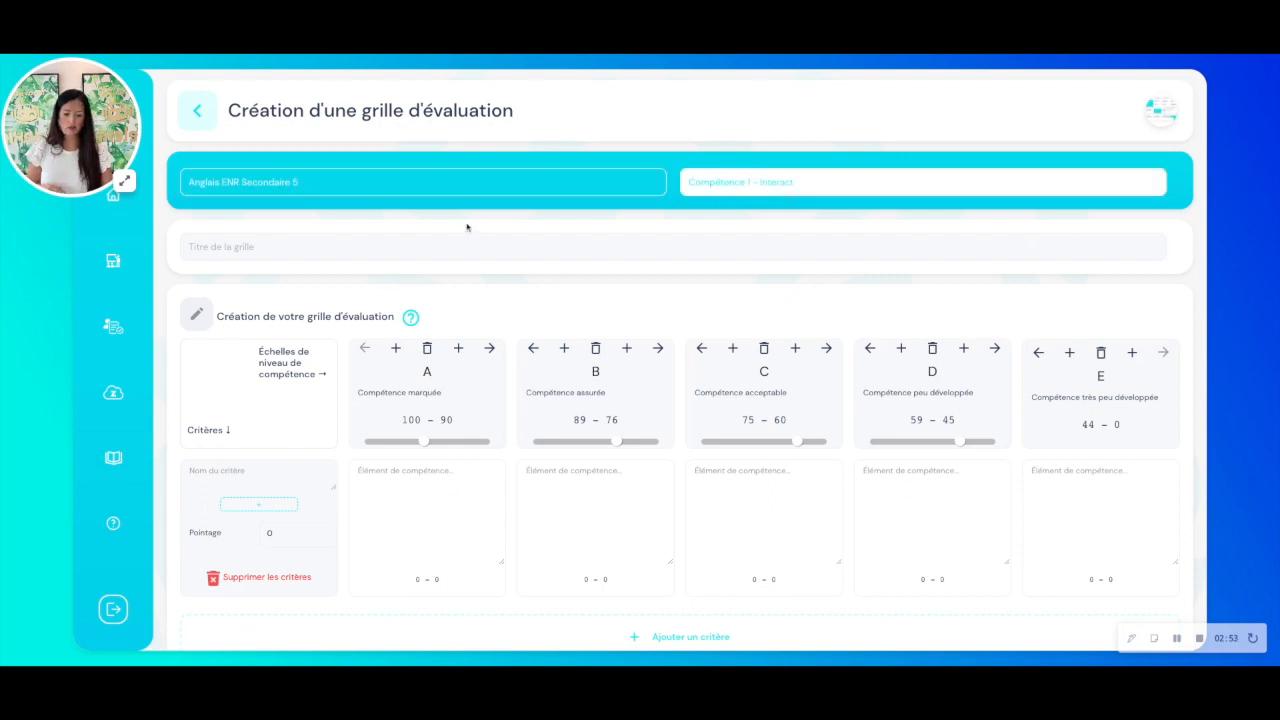
{"action": "left_click", "coordinate": [453, 246]}
{"action": "type", "text": "test"}
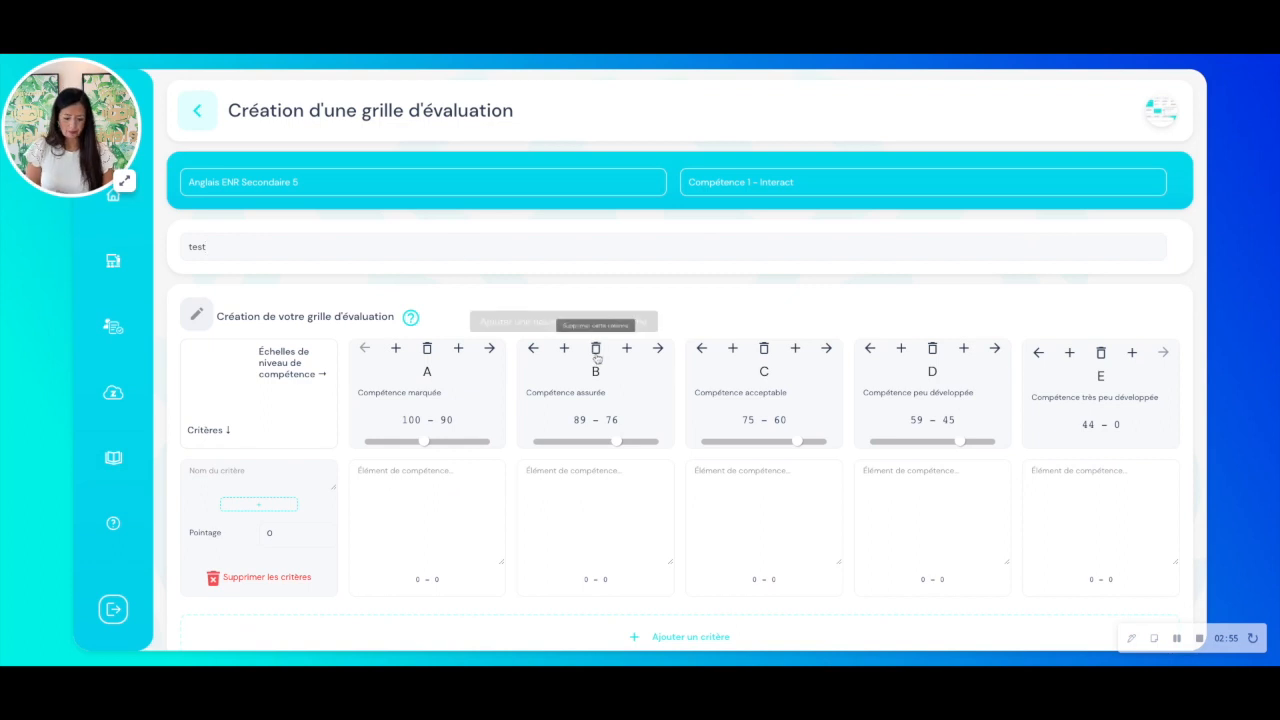
Step: Add a level column after E, and delete both the new column and level E
{"action": "scroll", "coordinate": [622, 342], "scroll_direction": "down", "scroll_amount": 1}
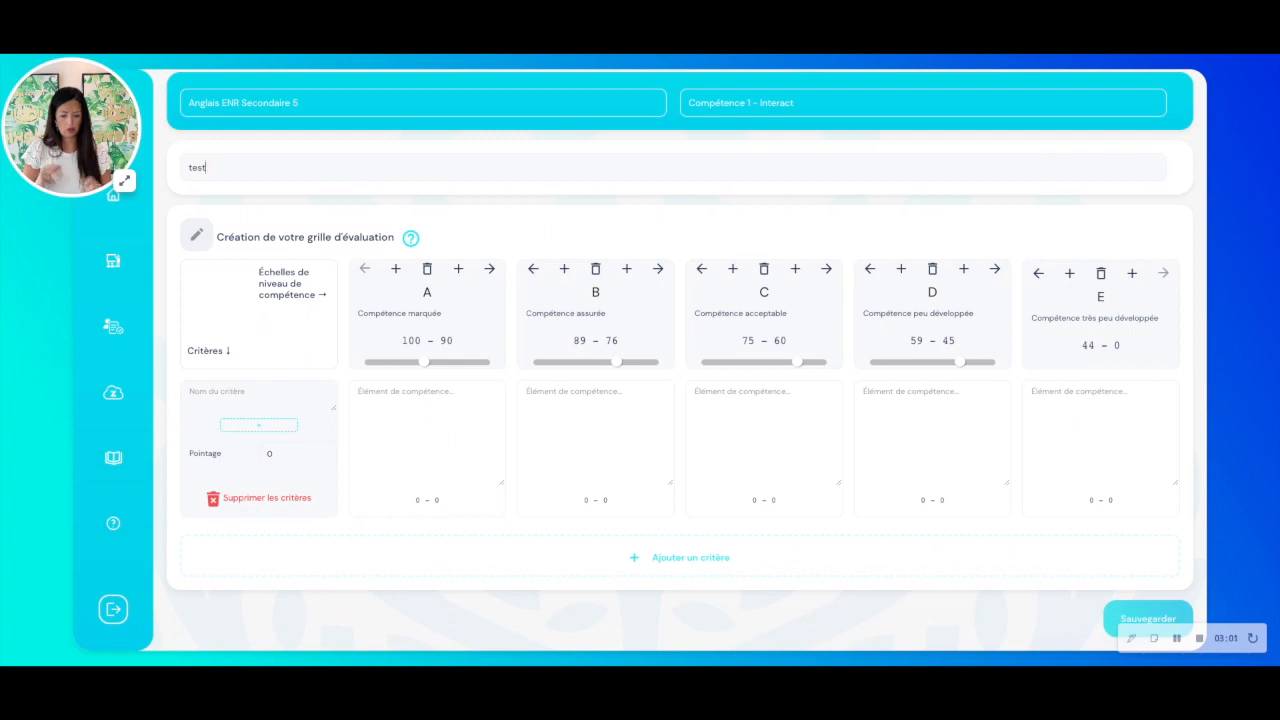
{"action": "left_click", "coordinate": [1132, 273]}
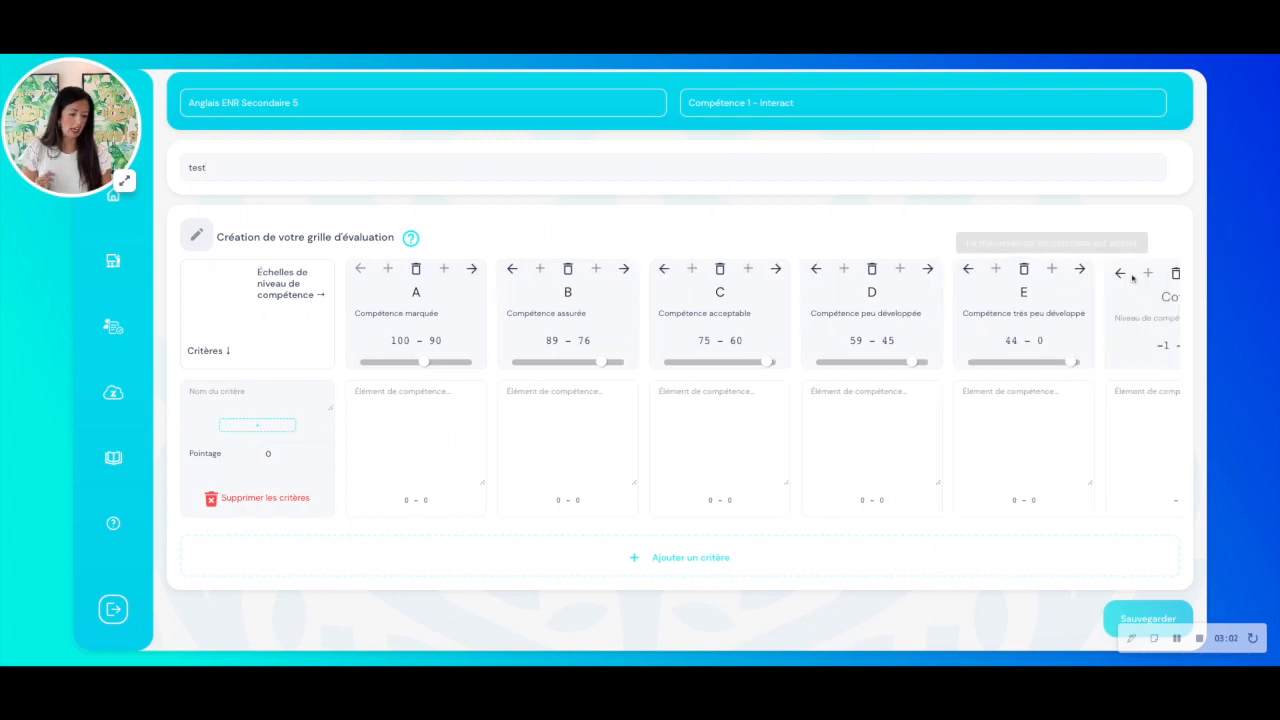
{"action": "left_click", "coordinate": [1172, 274]}
{"action": "left_click", "coordinate": [1104, 275]}
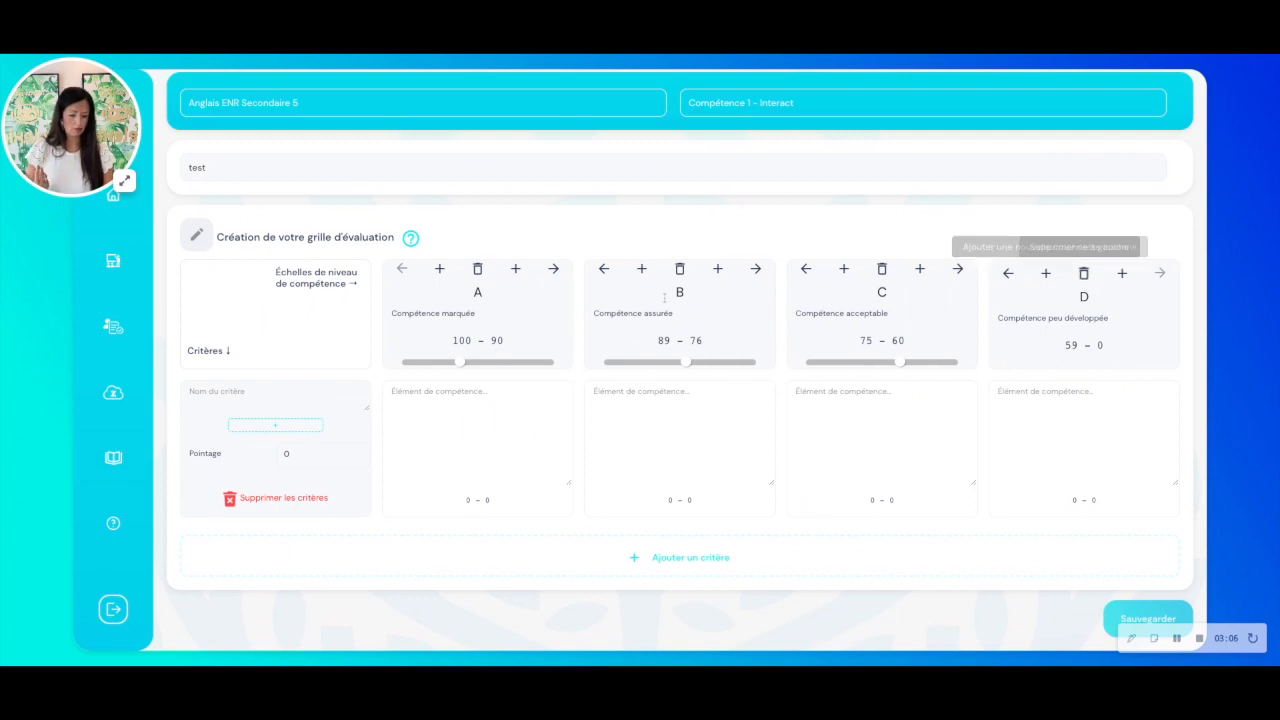
Step: Rename level A as 5 and set its range to 100 – 86
{"action": "left_click", "coordinate": [489, 292]}
{"action": "key", "text": "BackSpace"}
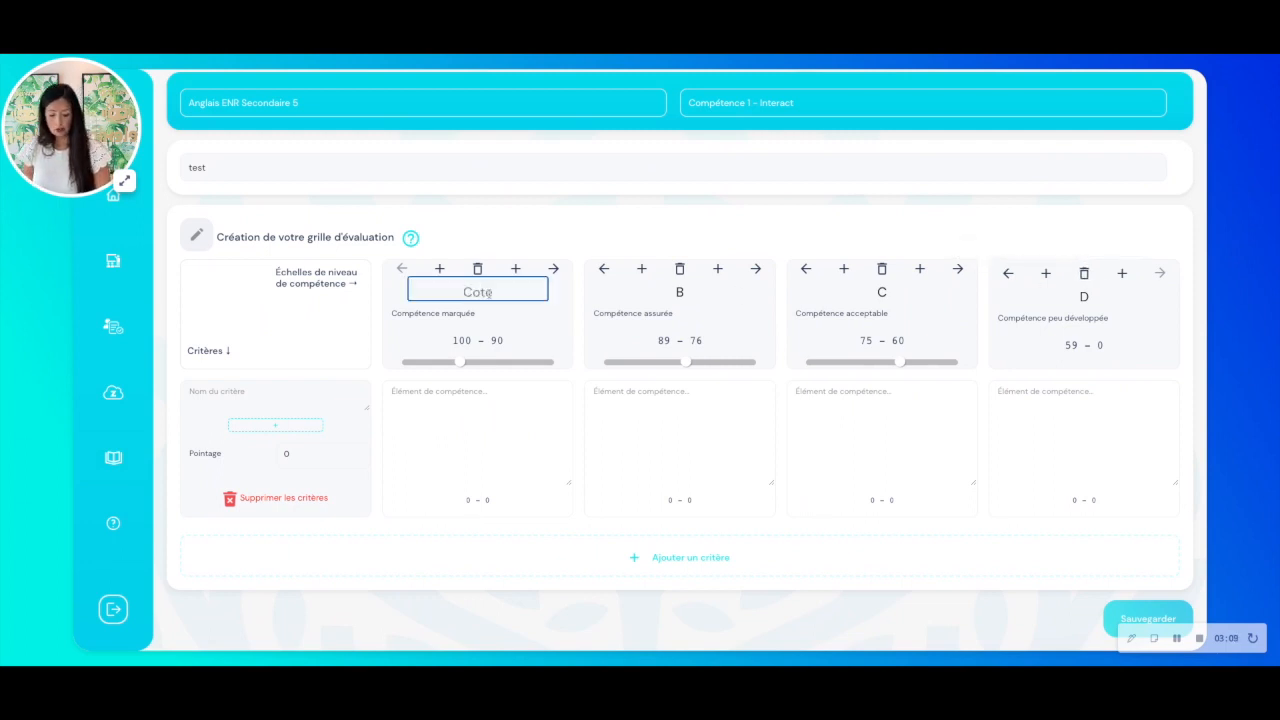
{"action": "type", "text": "5"}
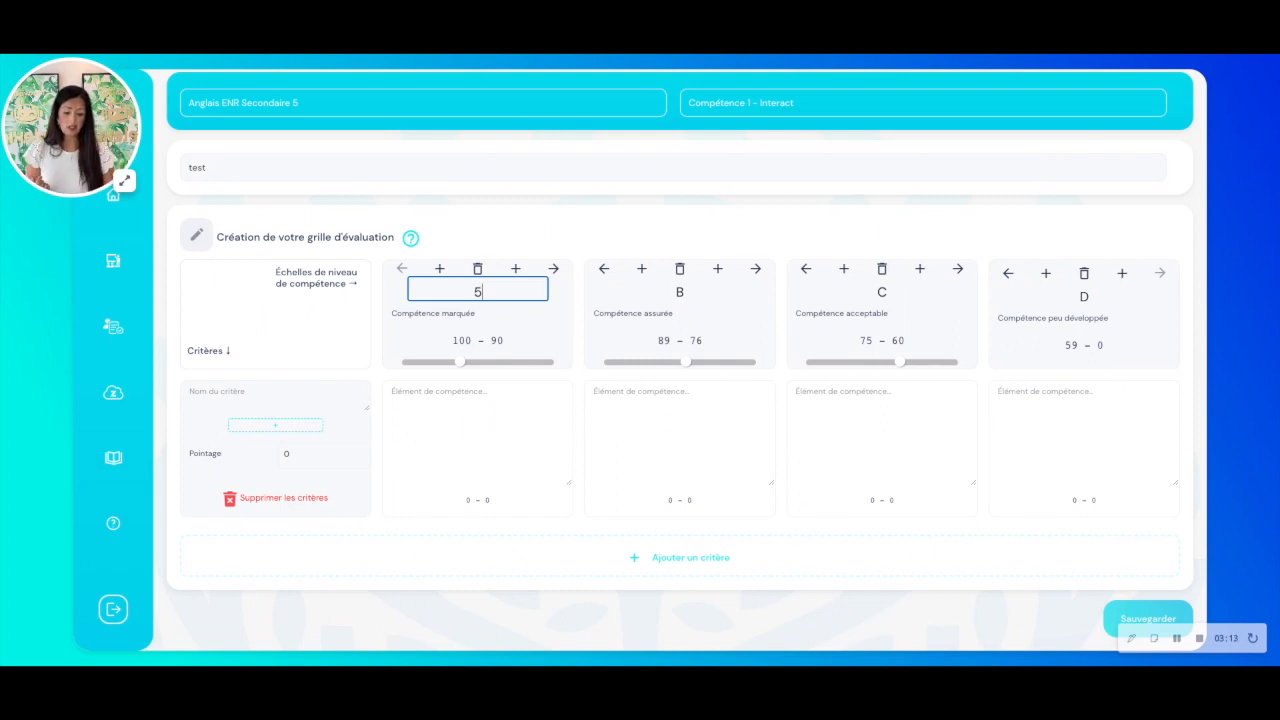
{"action": "left_click", "coordinate": [458, 363]}
{"action": "key", "text": "Right"}
{"action": "key", "text": "Right"}
{"action": "key", "text": "Right"}
{"action": "key", "text": "Right"}
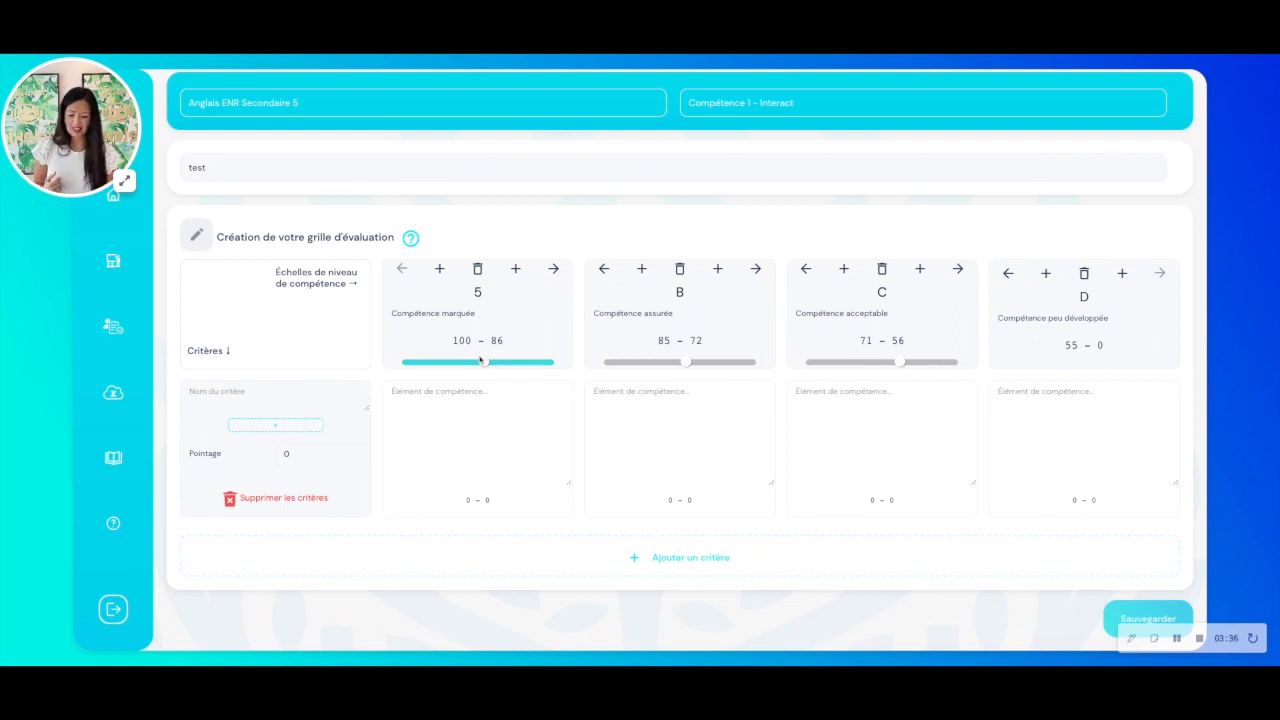
Step: Name the first criterion Lecture and add the observable indicator Publier to it
{"action": "left_click", "coordinate": [228, 393]}
{"action": "type", "text": "Lecture"}
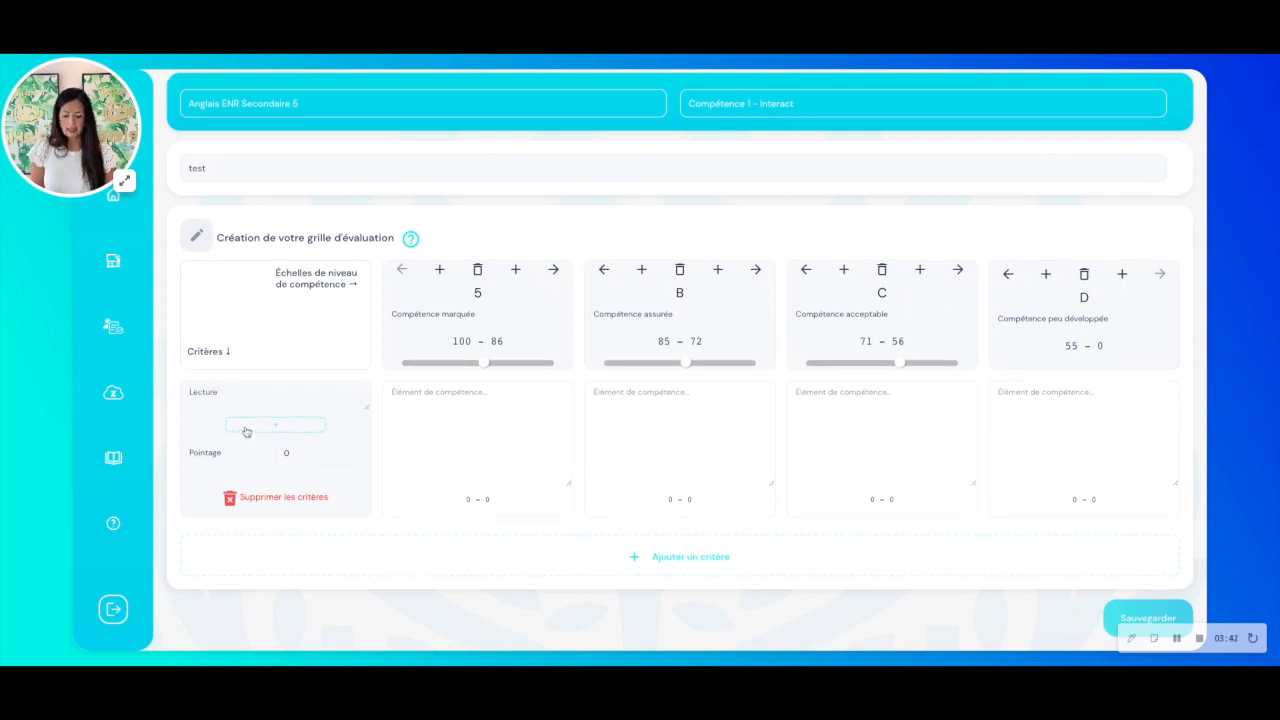
{"action": "left_click", "coordinate": [246, 431]}
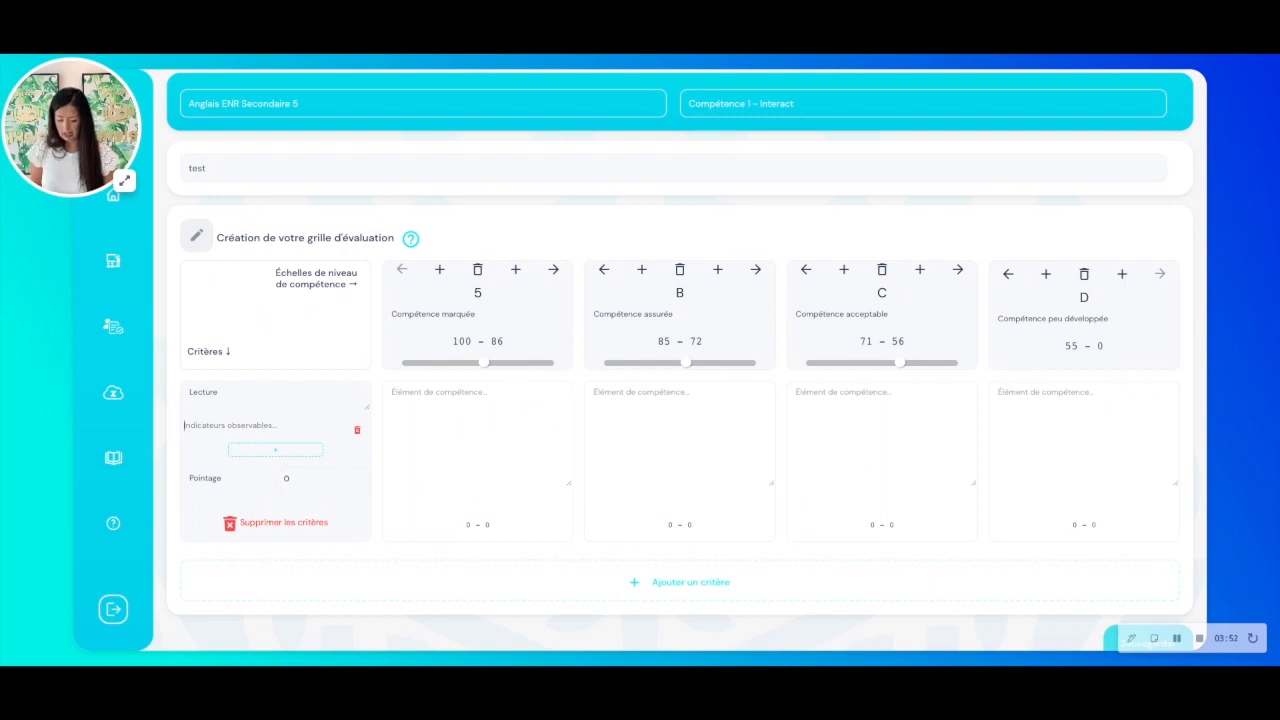
{"action": "left_click", "coordinate": [204, 458]}
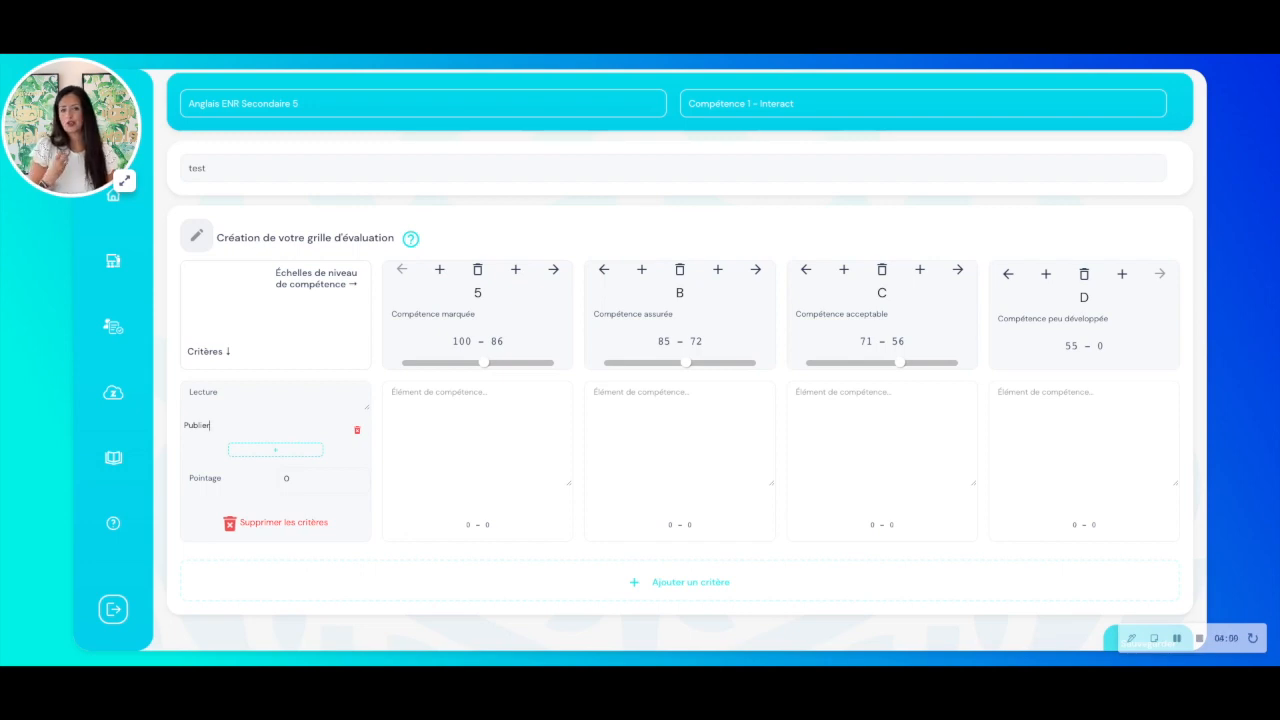
Step: Add the observable indicators Tolérer l'ambiguité and lire to the Lecture criterion
{"action": "left_click", "coordinate": [246, 452]}
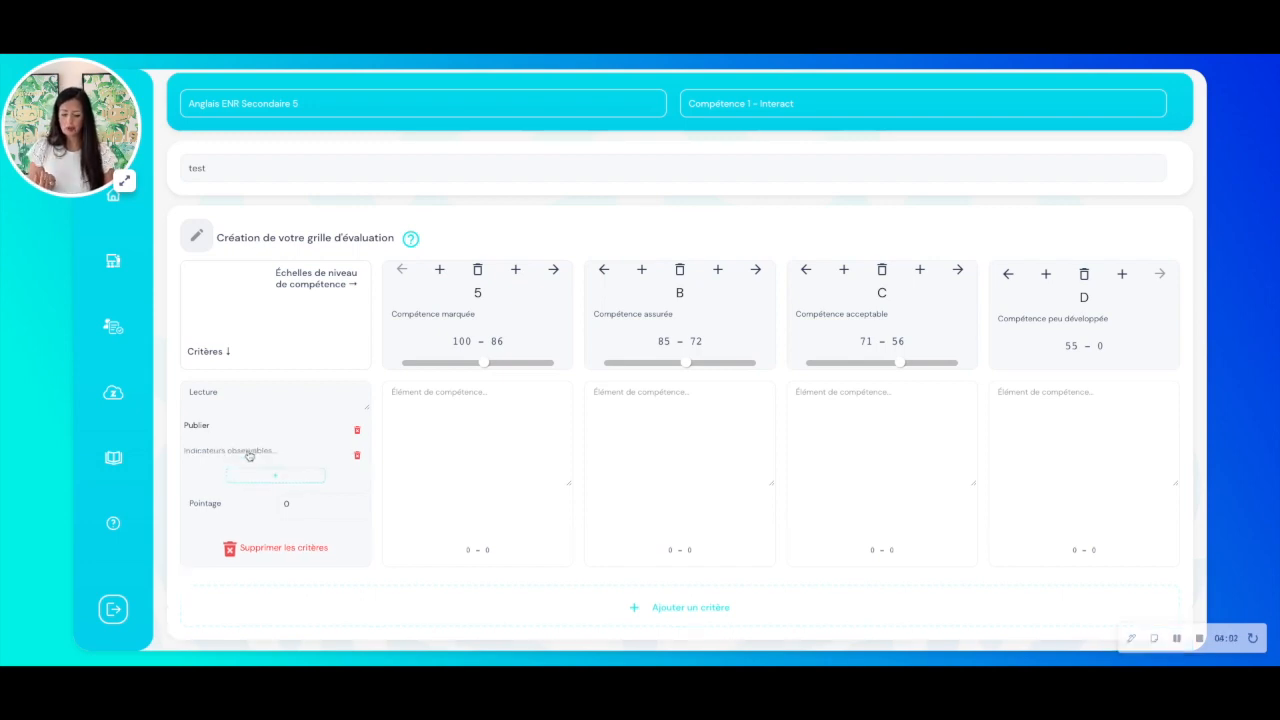
{"action": "left_click", "coordinate": [230, 447]}
{"action": "type", "text": "b"}
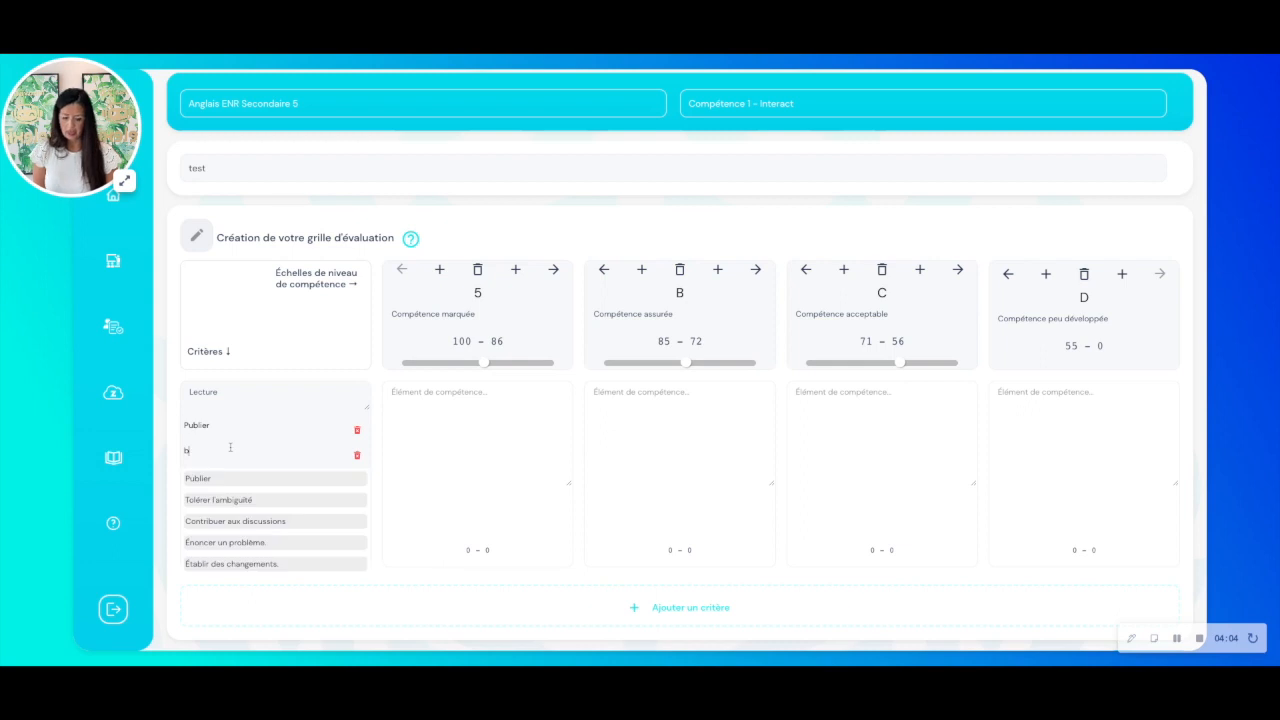
{"action": "left_click", "coordinate": [218, 499]}
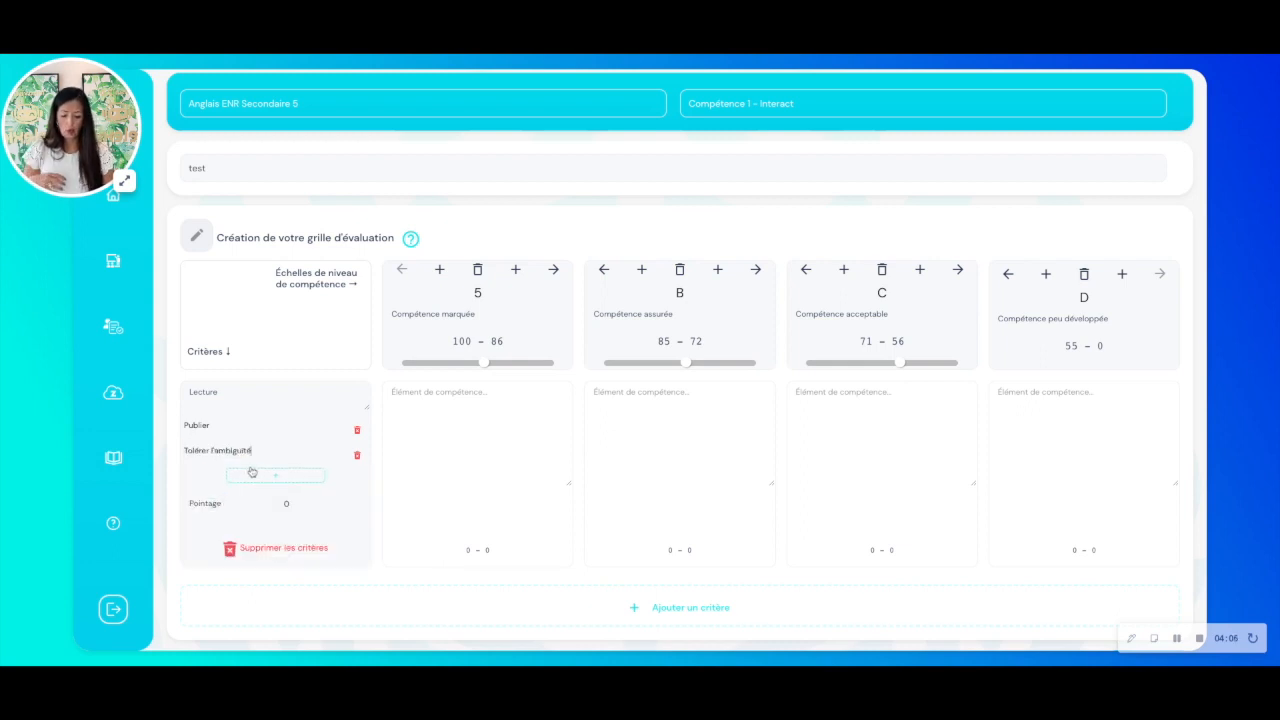
{"action": "left_click", "coordinate": [263, 476]}
{"action": "type", "text": "lire"}
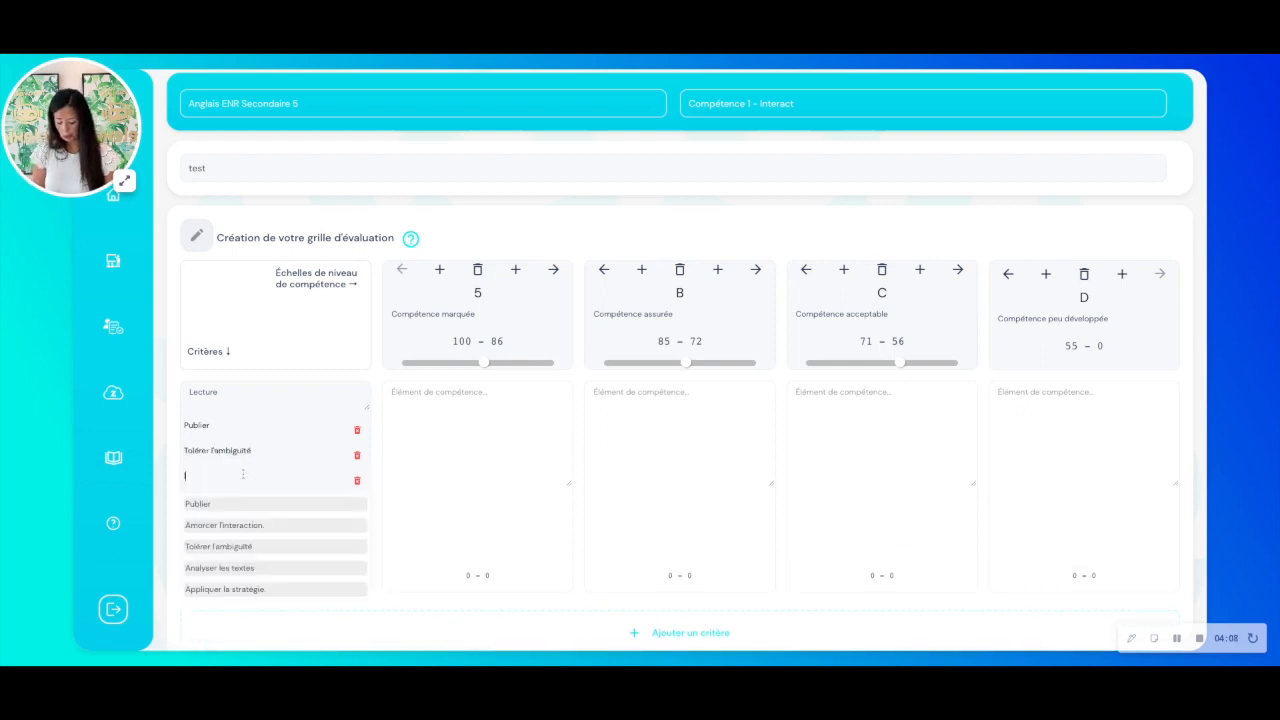
{"action": "scroll", "coordinate": [365, 476], "scroll_direction": "down", "scroll_amount": 1}
Step: Fill in the Lecture criterion's competency element under level 5 and set the criterion's Pointage to 50
{"action": "left_click", "coordinate": [412, 450]}
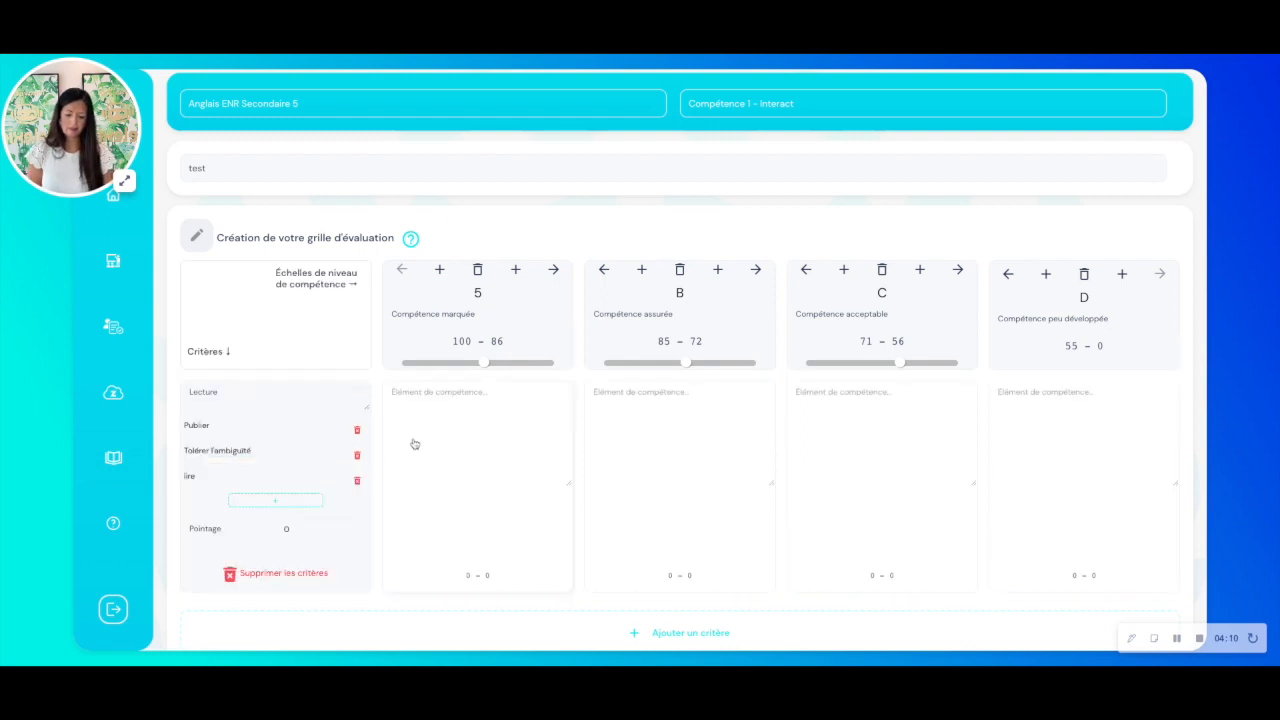
{"action": "scroll", "coordinate": [412, 440], "scroll_direction": "up", "scroll_amount": 1}
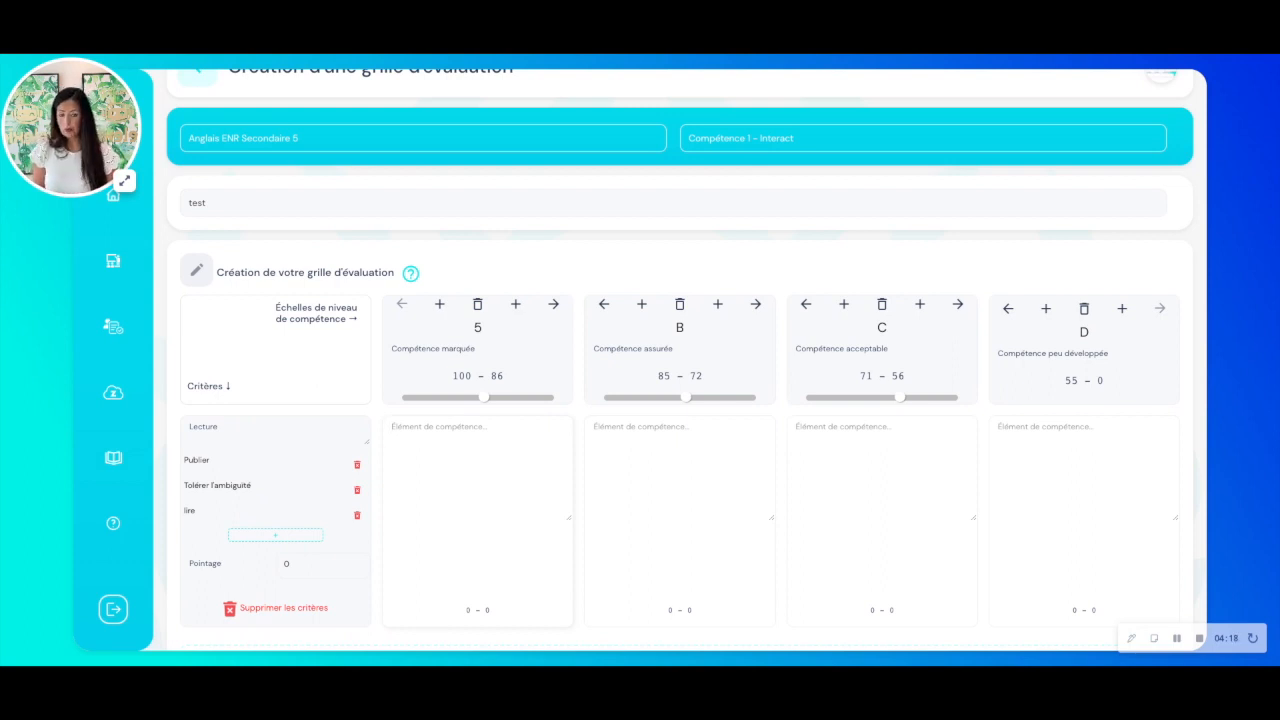
{"action": "type", "text": "("}
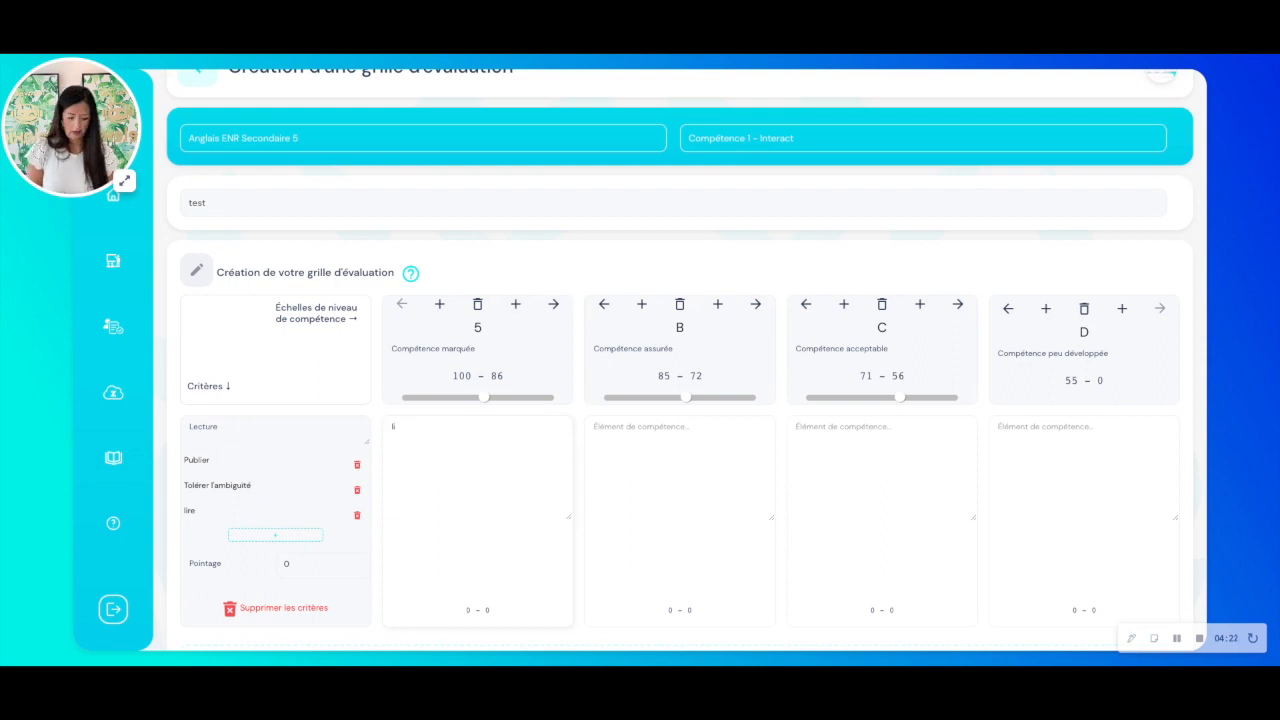
{"action": "scroll", "coordinate": [429, 450], "scroll_direction": "down", "scroll_amount": 2}
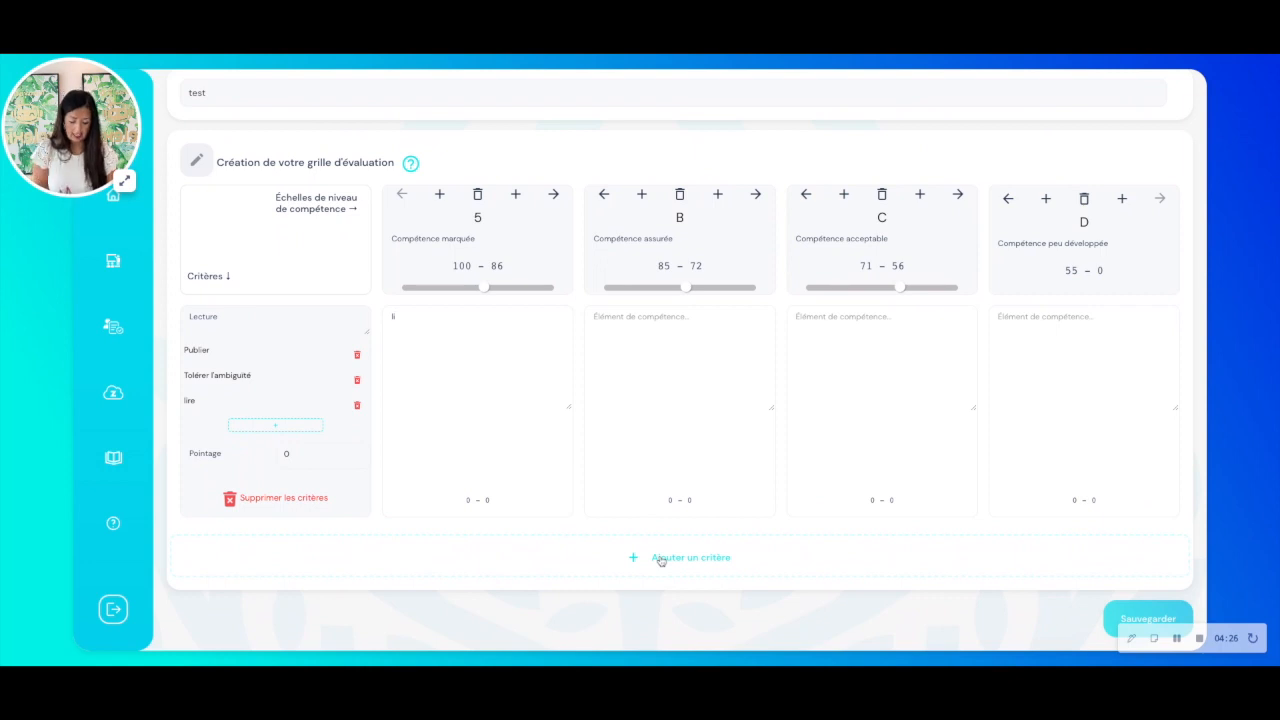
{"action": "left_click", "coordinate": [318, 456]}
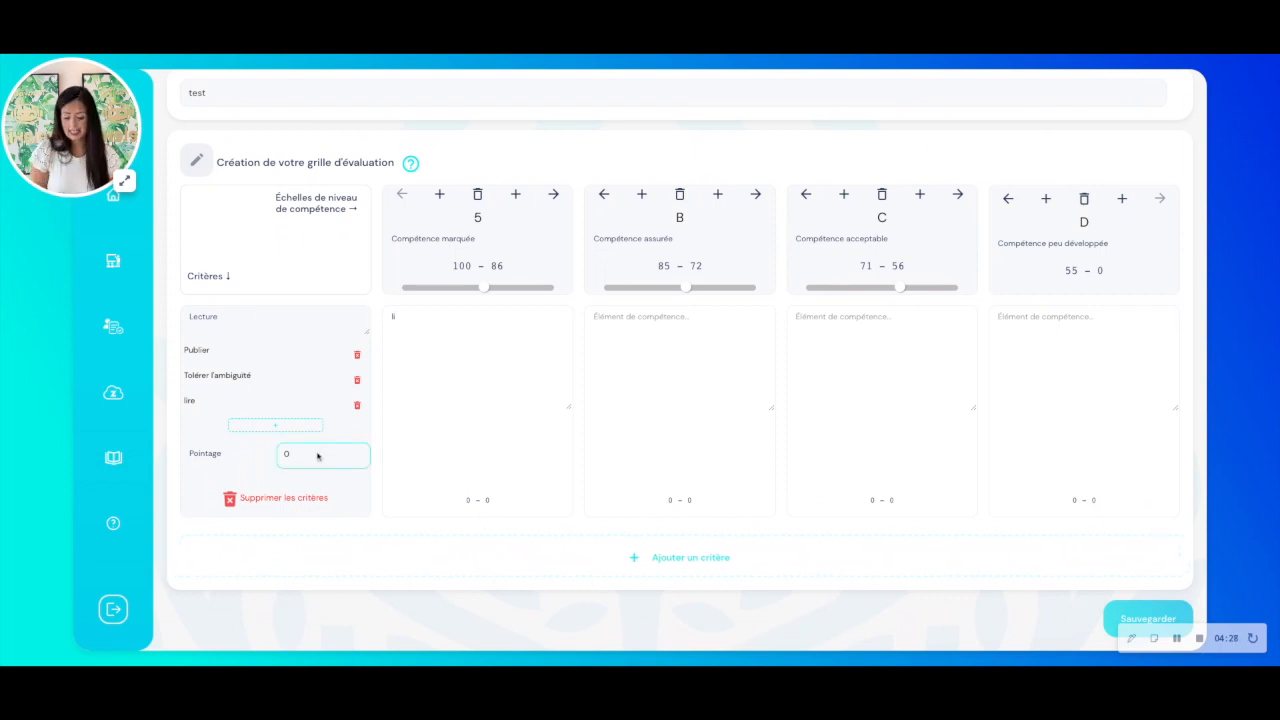
{"action": "key", "text": "BackSpace"}
{"action": "type", "text": "50"}
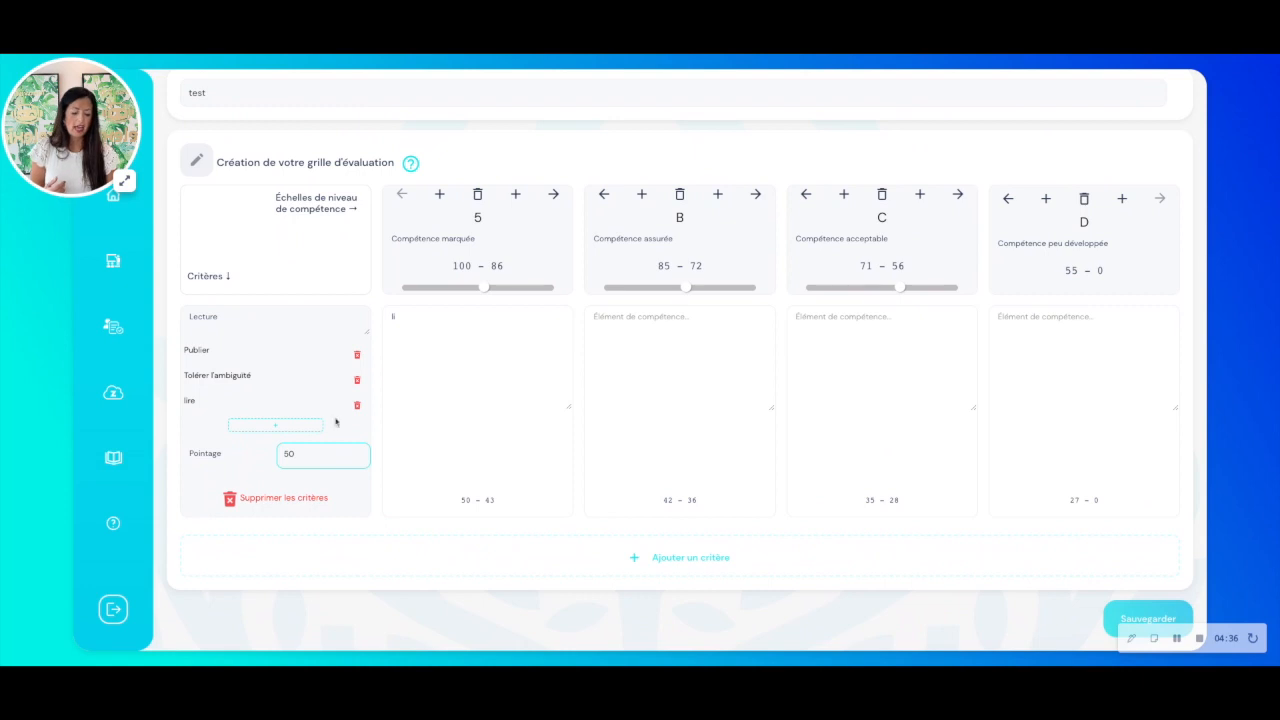
Step: Save the evaluation grid and return to the list of evaluation grids
{"action": "left_click", "coordinate": [1128, 618]}
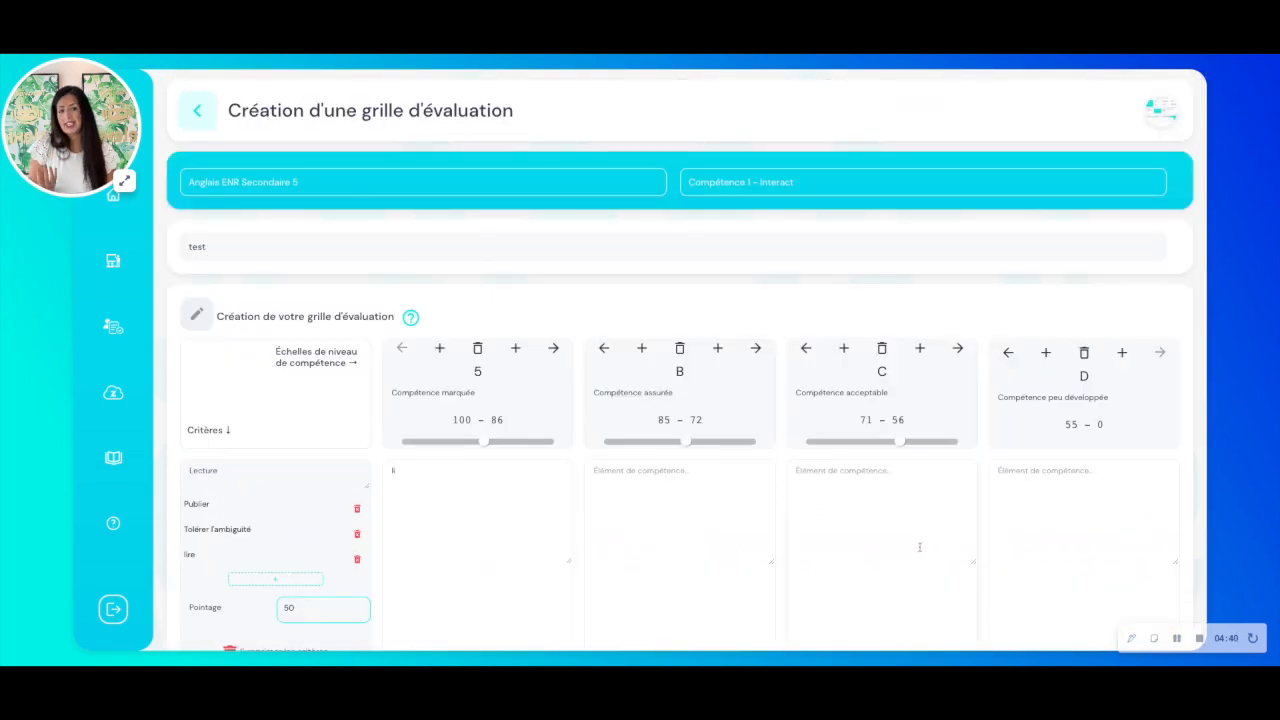
{"action": "left_click", "coordinate": [205, 111]}
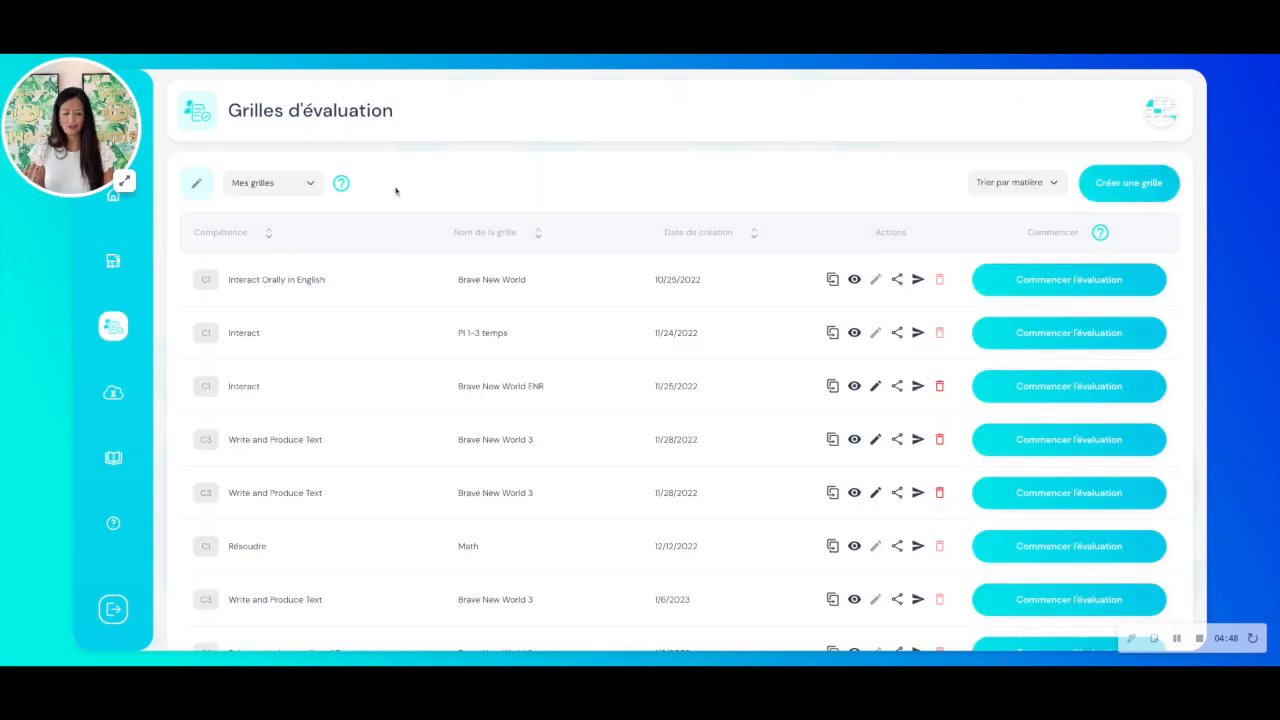